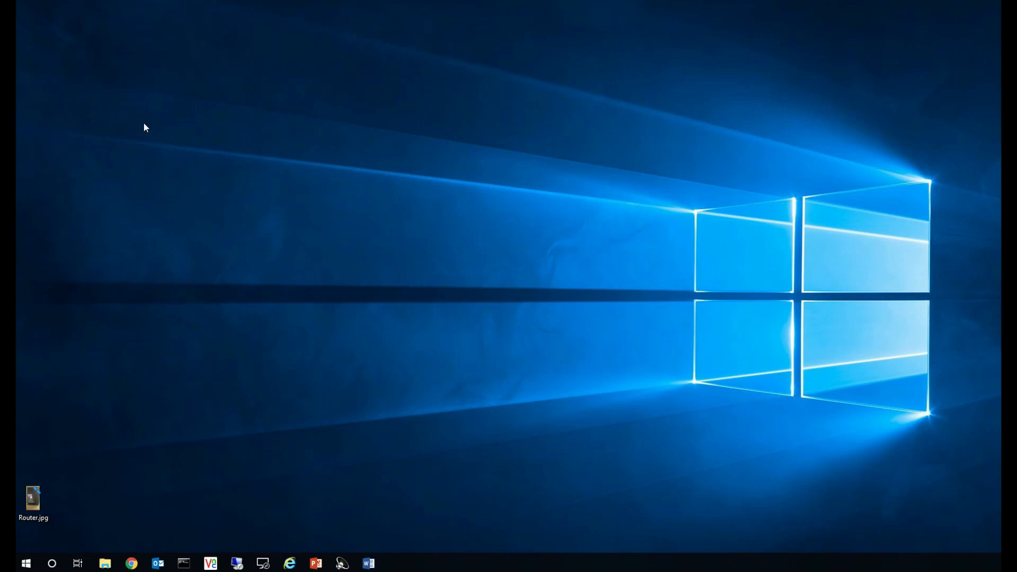
Step: Open Chrome and go to the router's admin page at 192.168.1.254
click(131, 563)
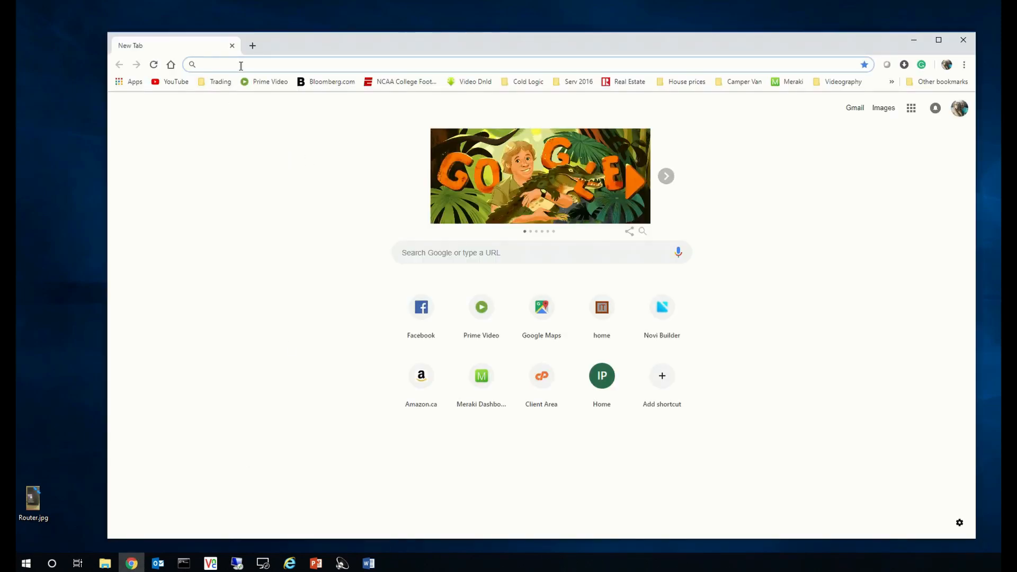
text(192)
key(Return)
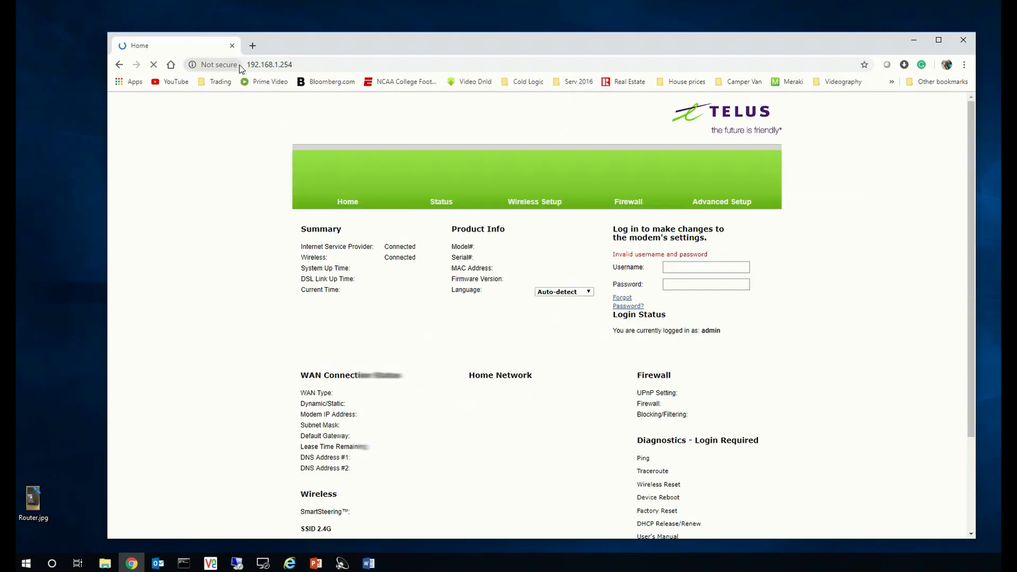
Step: Open the Router.jpg photo and zoom in to read the admin login details printed on the modem label
double_click(45, 506)
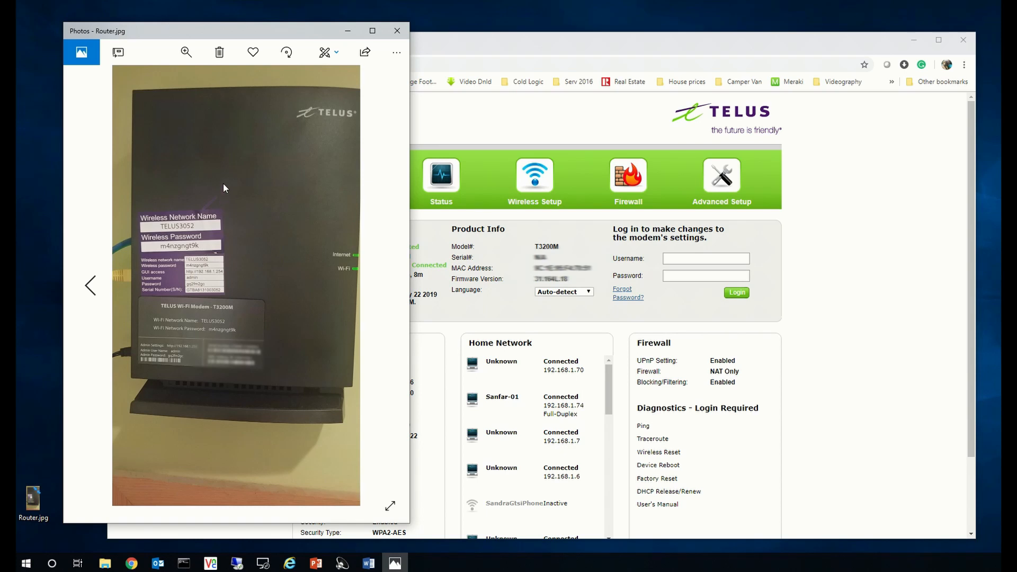
click(186, 52)
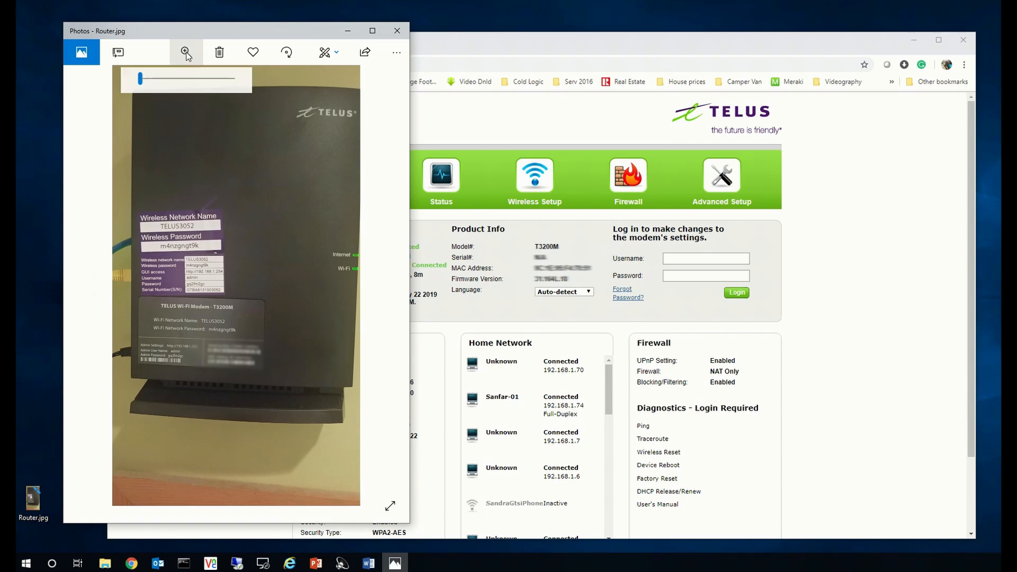
drag(143, 81, 153, 79)
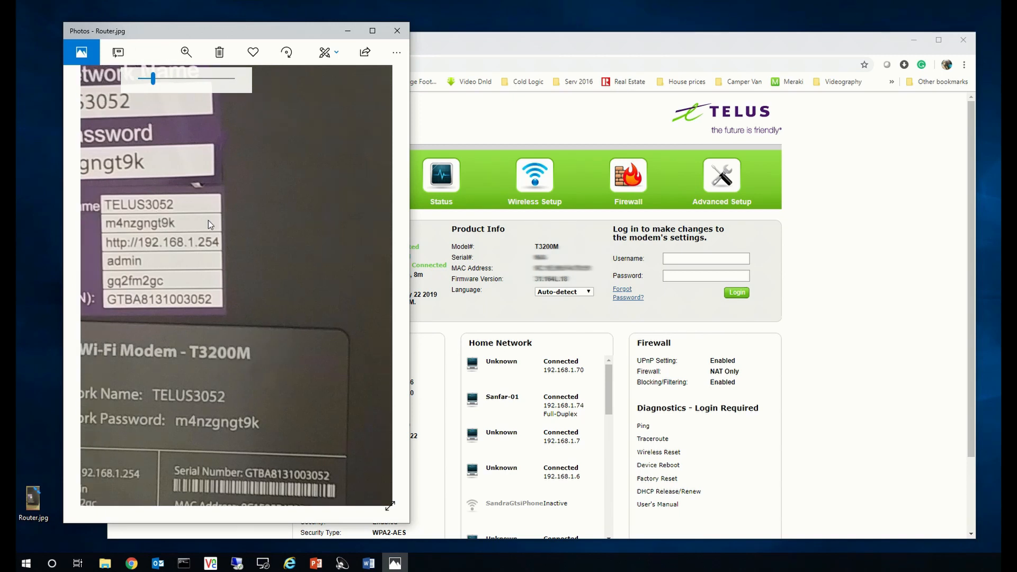
drag(208, 221, 294, 227)
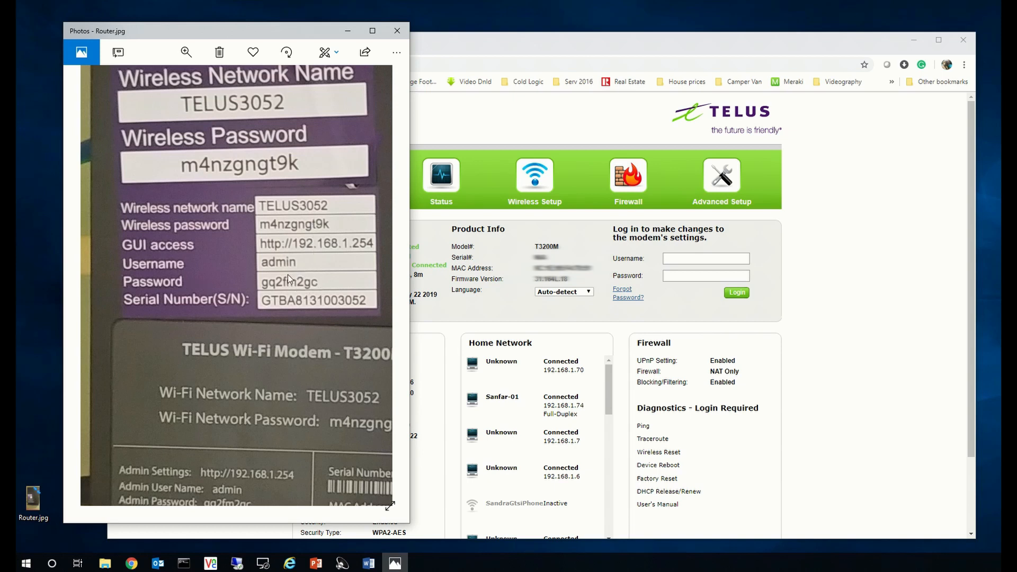
click(396, 30)
Step: Log in to the modem with username admin and the admin password
click(686, 259)
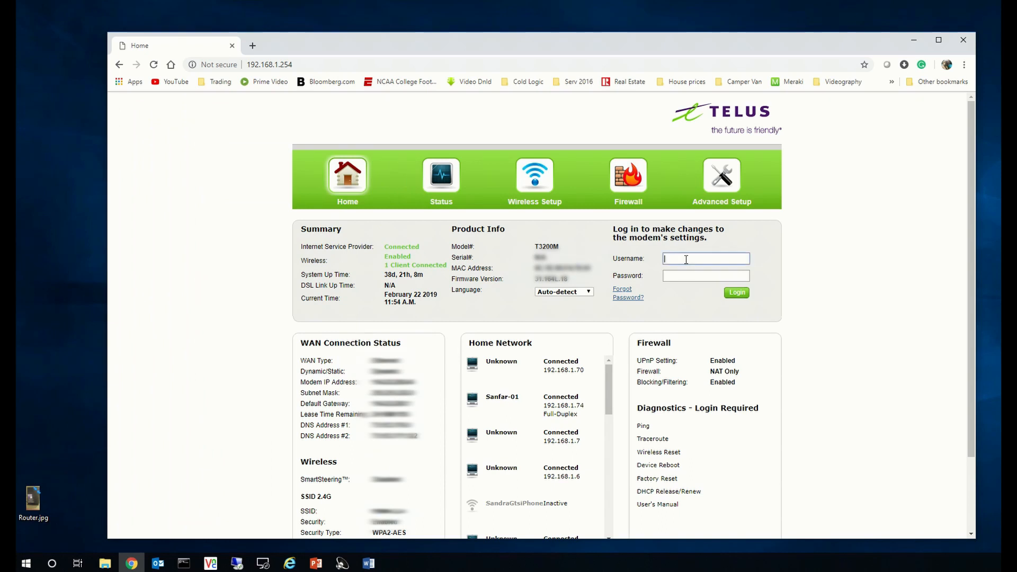
text(admin)
key(Tab)
text(gq2••••••••)
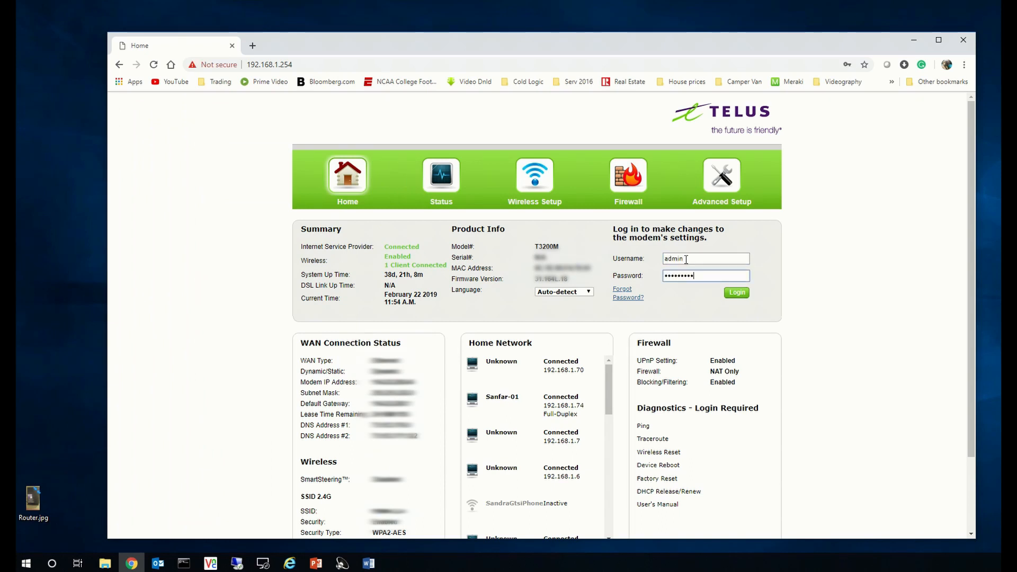
key(Return)
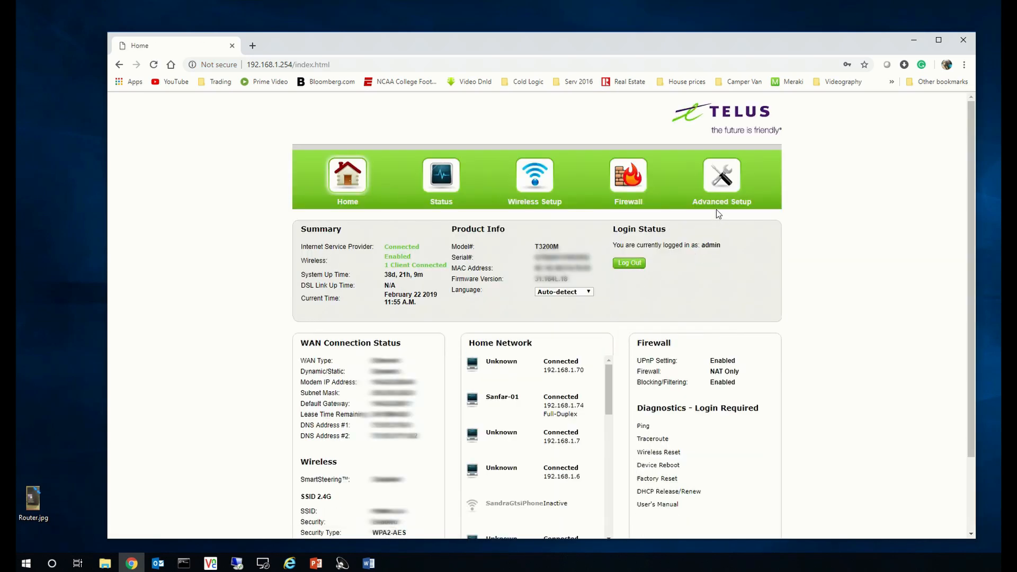
Step: Enter Advanced Setup, proceeding past the warning, and open the Parental Controls page
click(723, 189)
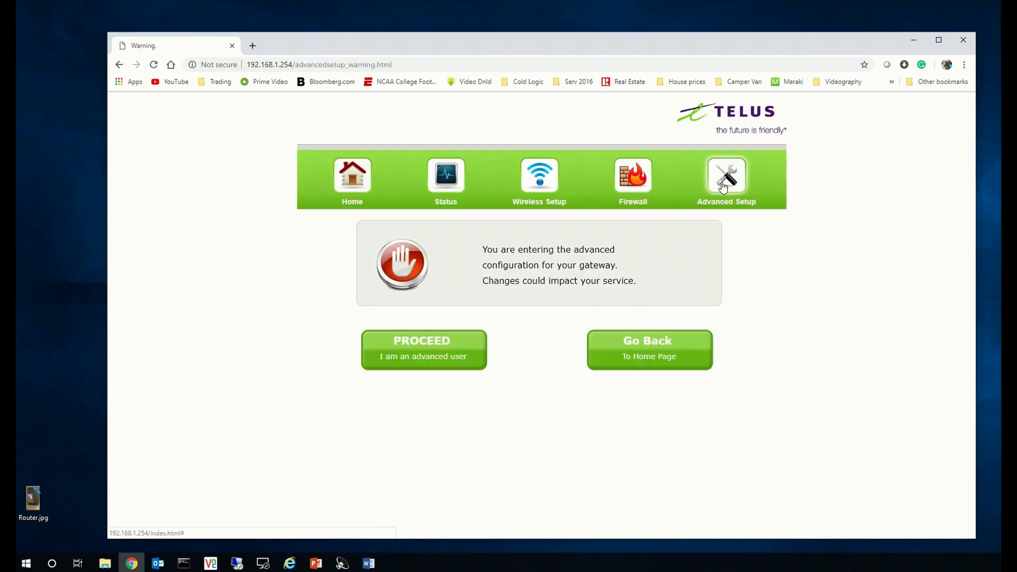
click(414, 345)
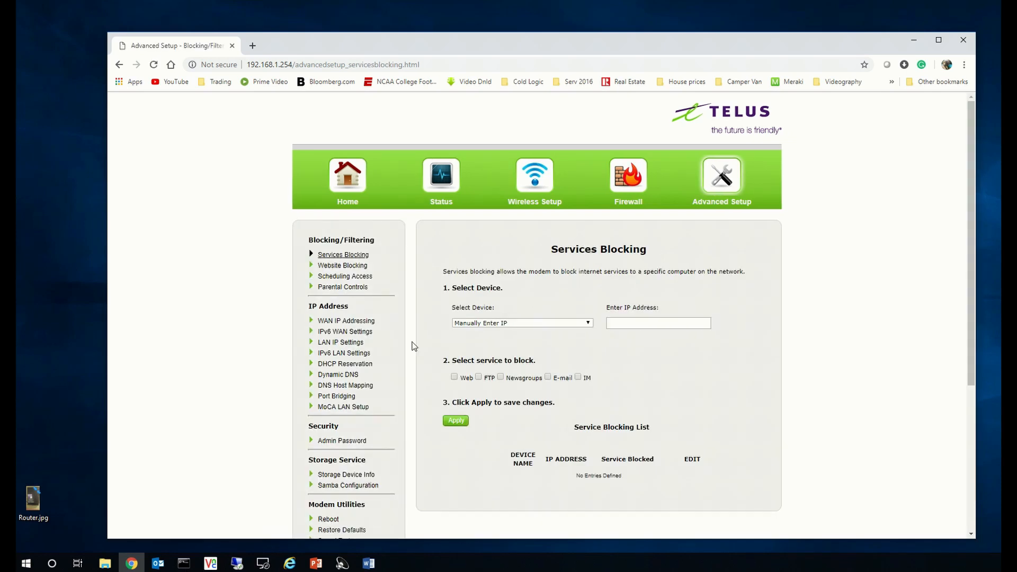
click(340, 290)
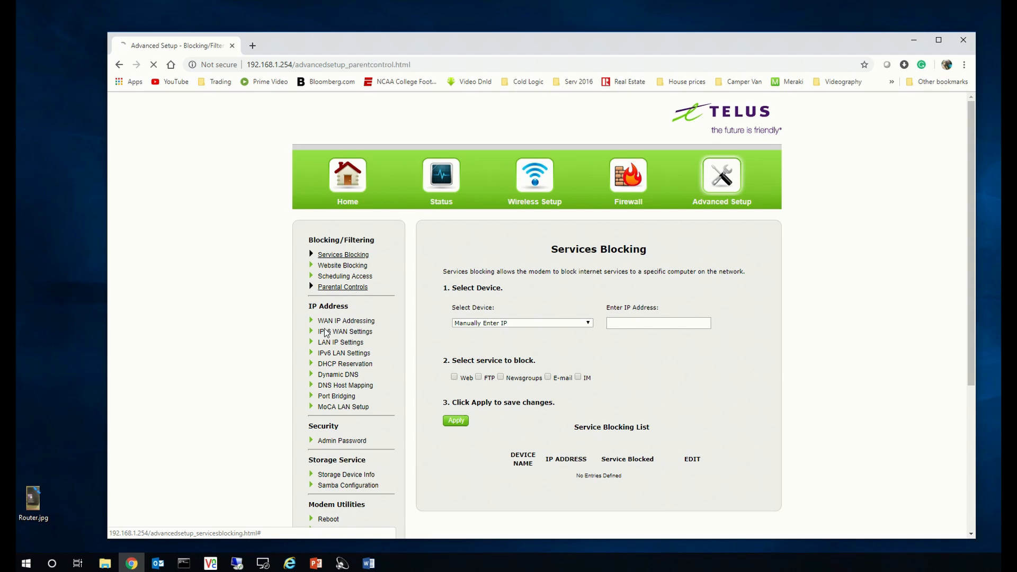
Step: Scroll through the parental control rule list to review the connected client devices
scroll(750, 320, down, 4)
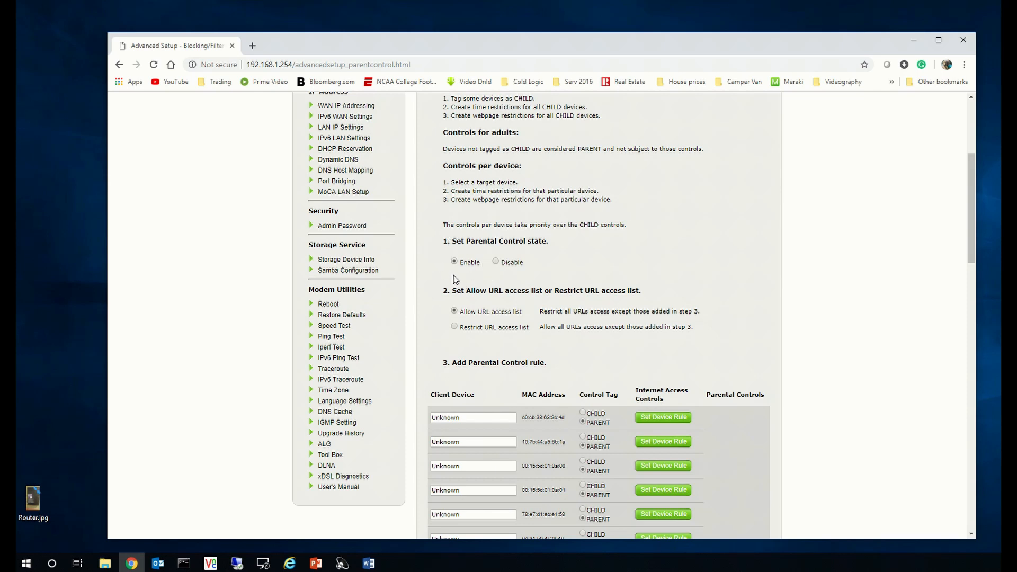
scroll(473, 279, down, 2)
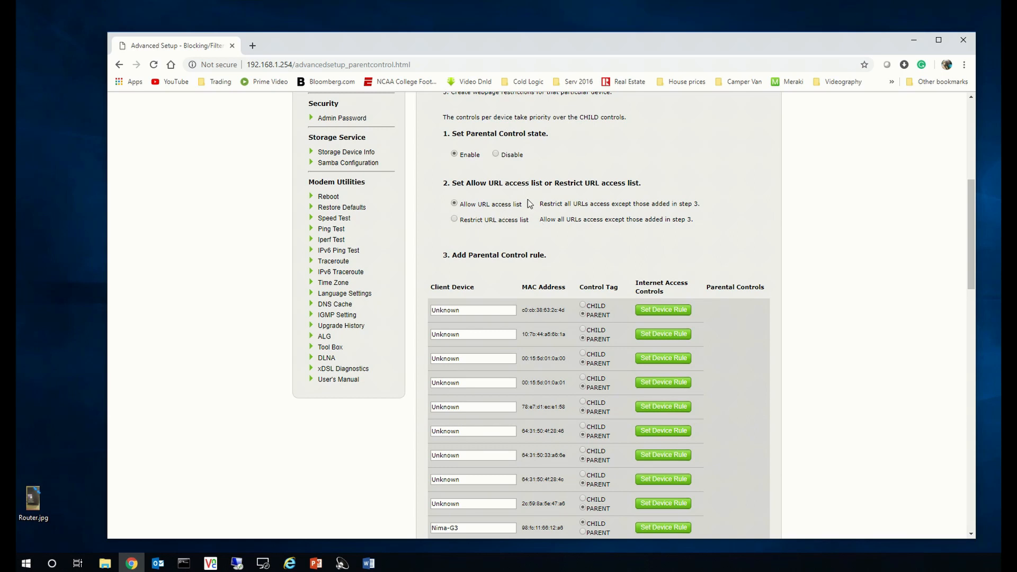
scroll(595, 258, down, 3)
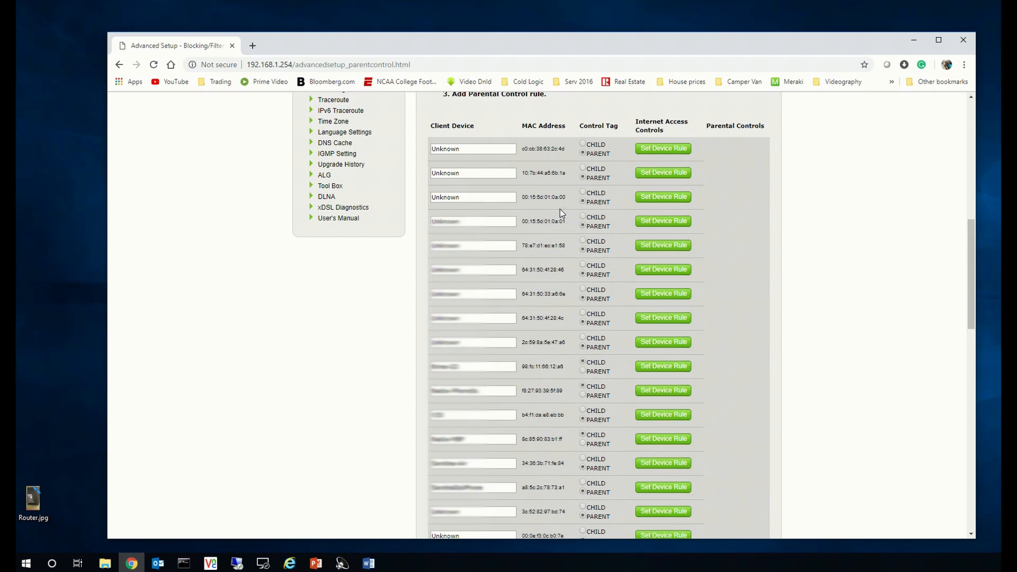
scroll(562, 213, down, 10)
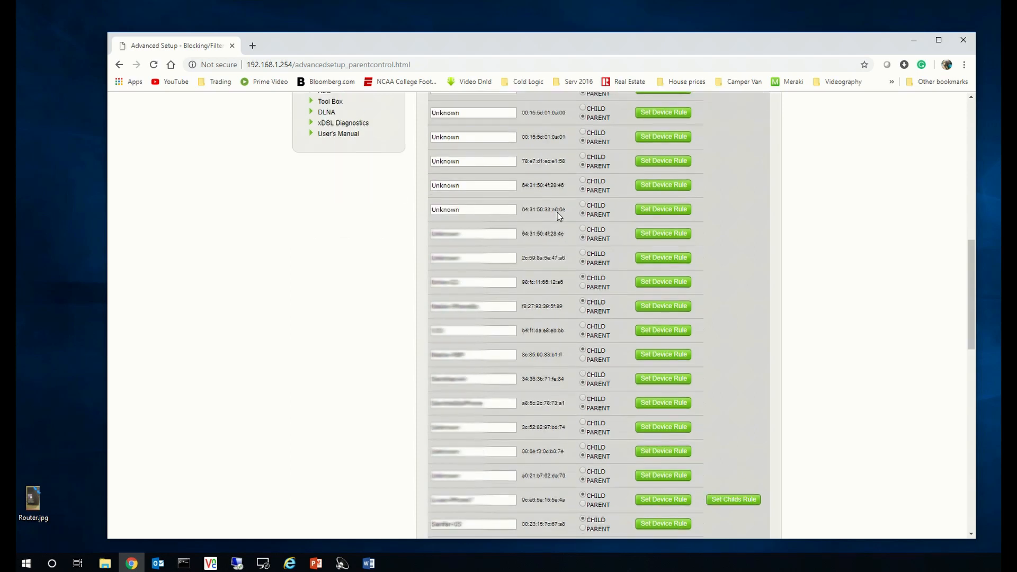
scroll(558, 217, up, 8)
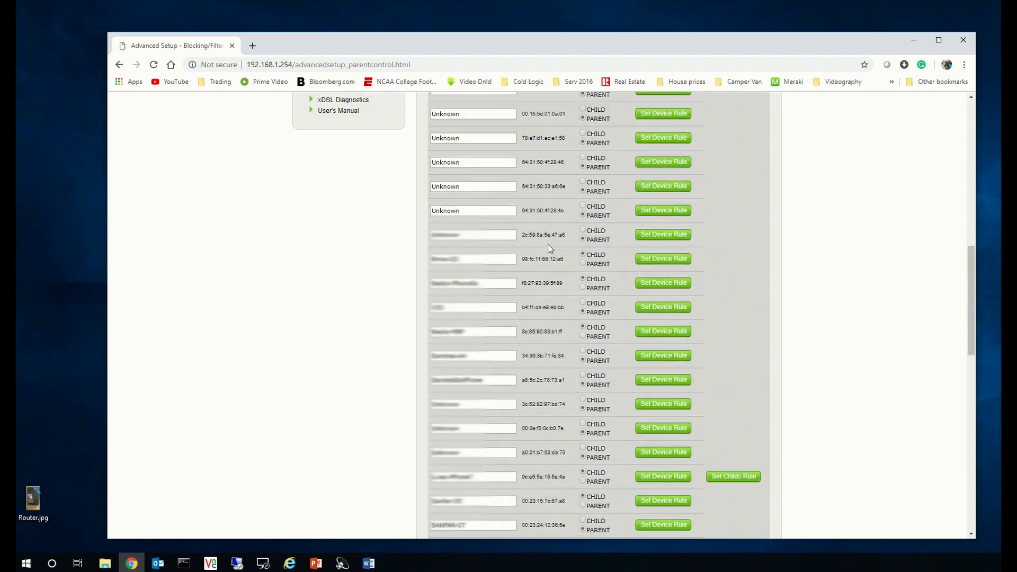
scroll(547, 249, up, 3)
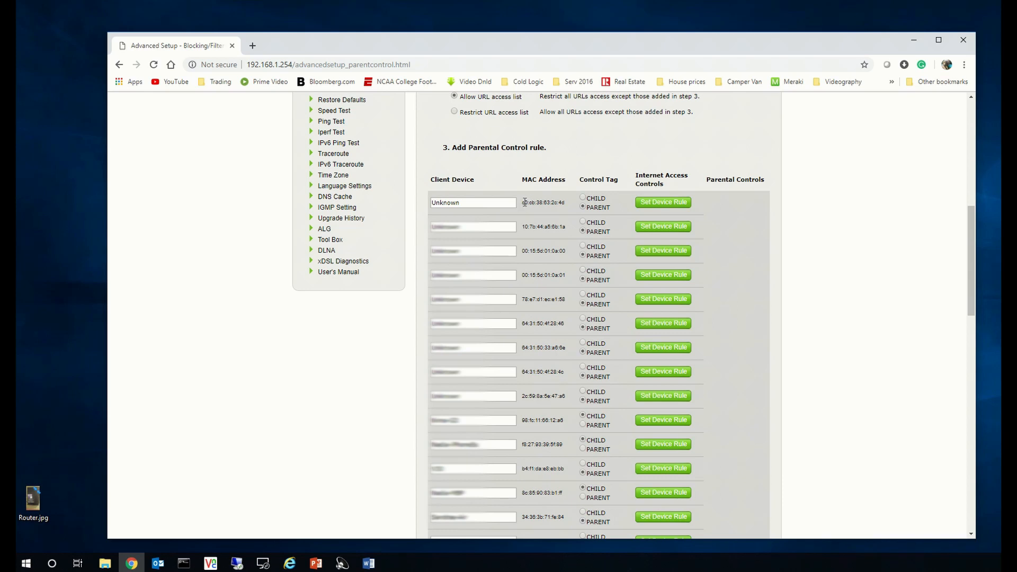
Step: Compare the V30 row's MAC address with the Wi-Fi MAC address shown in the phone's hardware info screenshots
triple_click(523, 203)
drag(460, 203, 440, 203)
scroll(564, 221, down, 5)
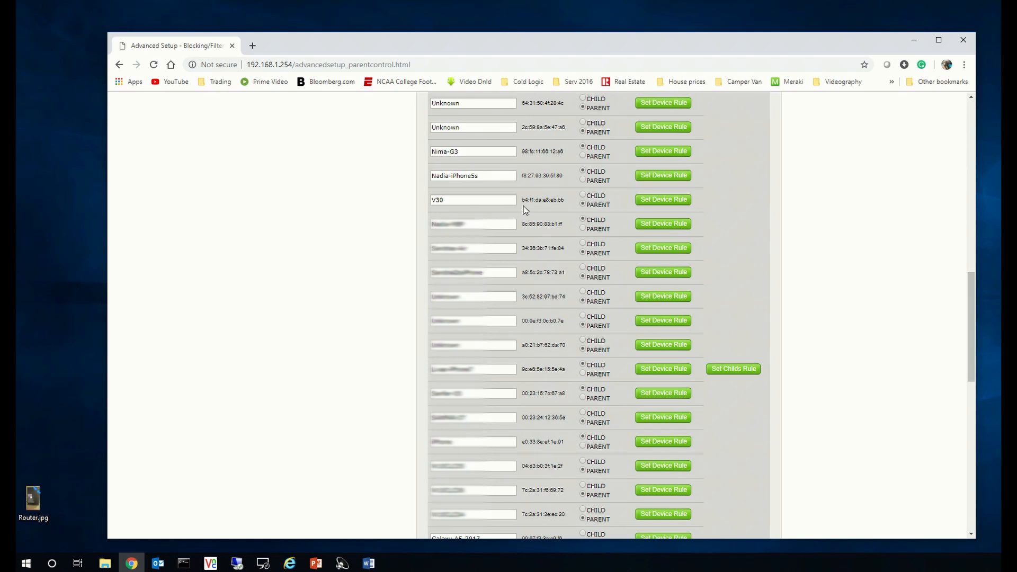
drag(522, 202, 566, 203)
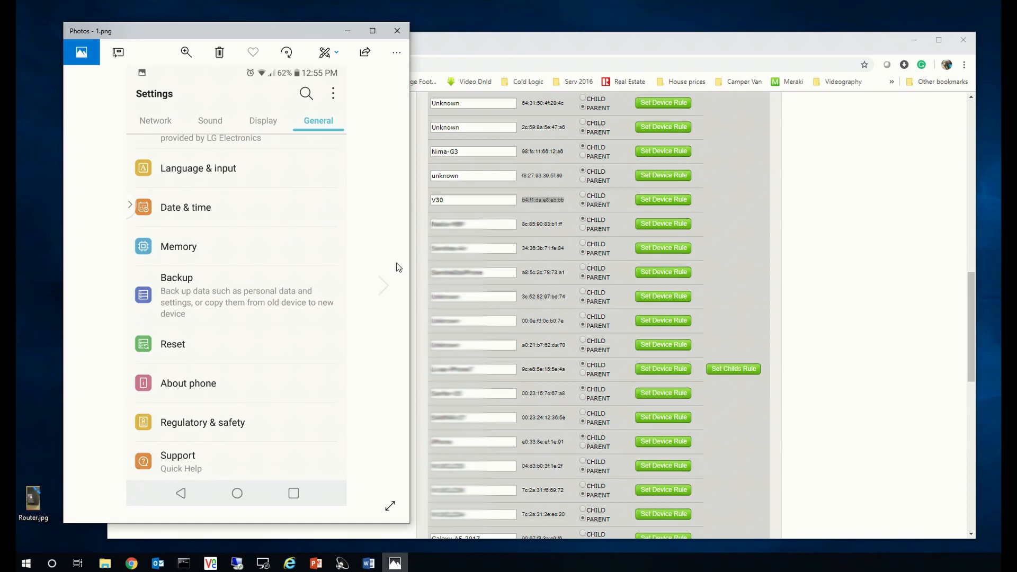
click(385, 290)
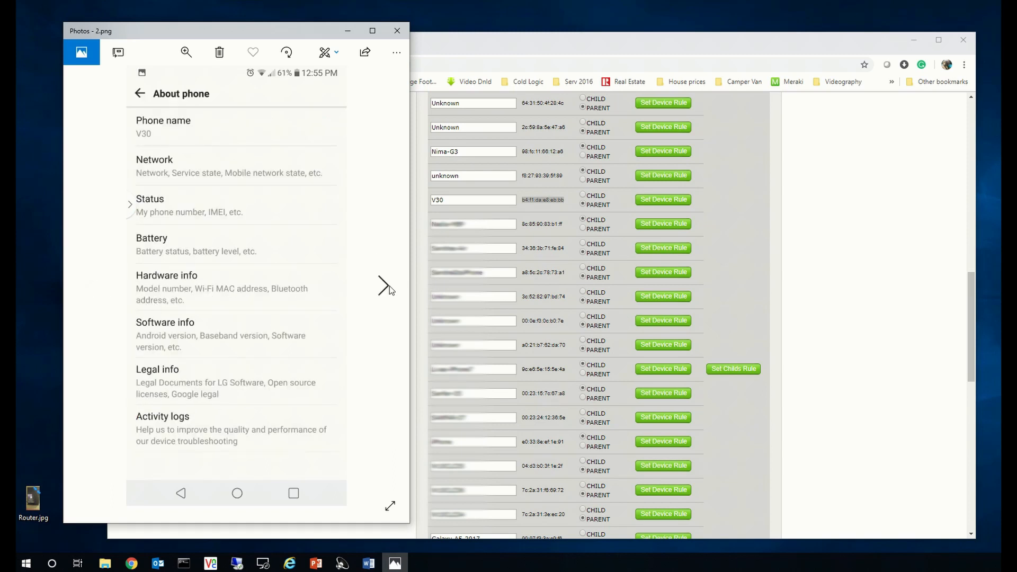
click(390, 291)
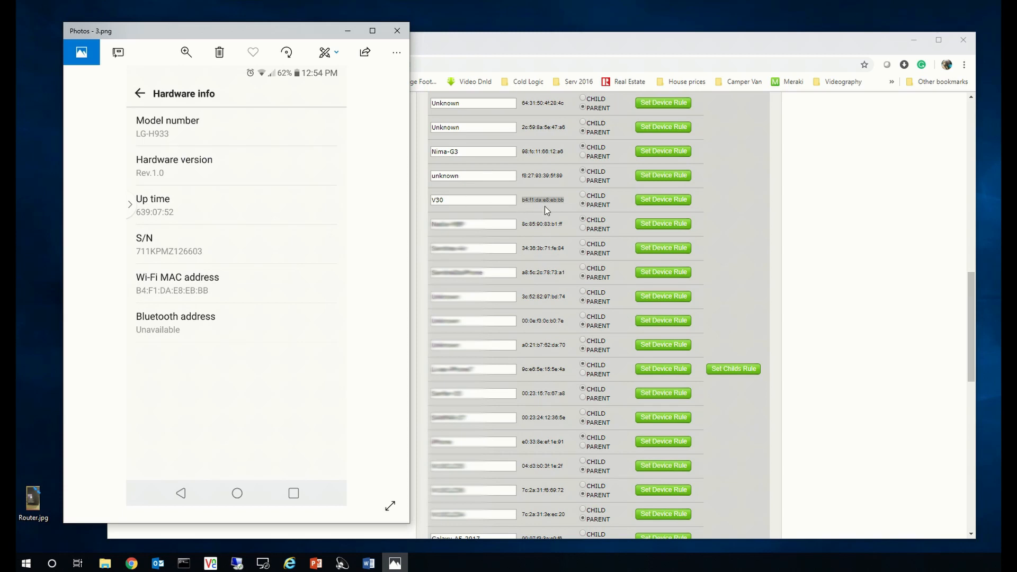
click(396, 30)
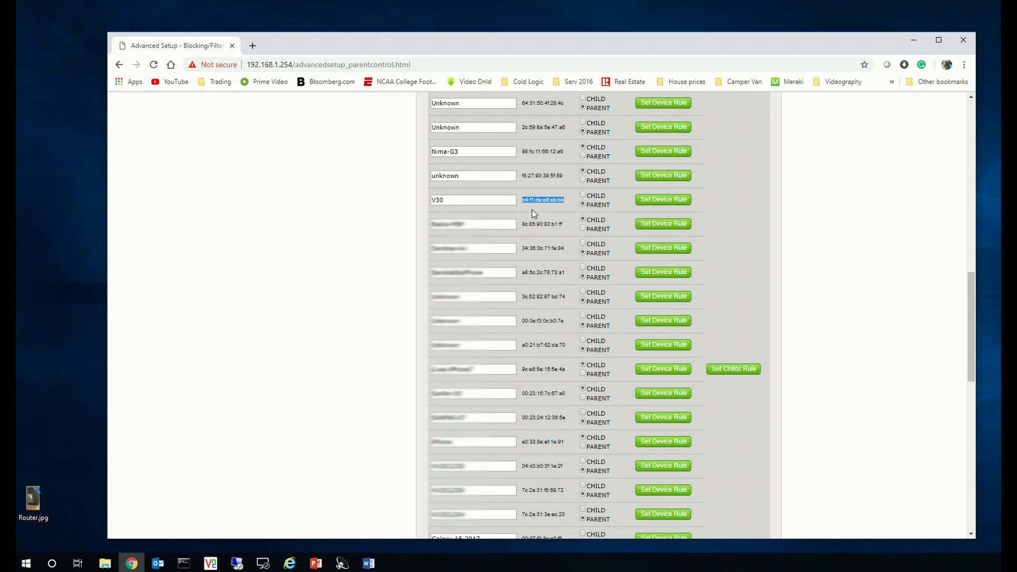
Step: Open the device rule for the V30 device and review its Add allow rule section
click(669, 205)
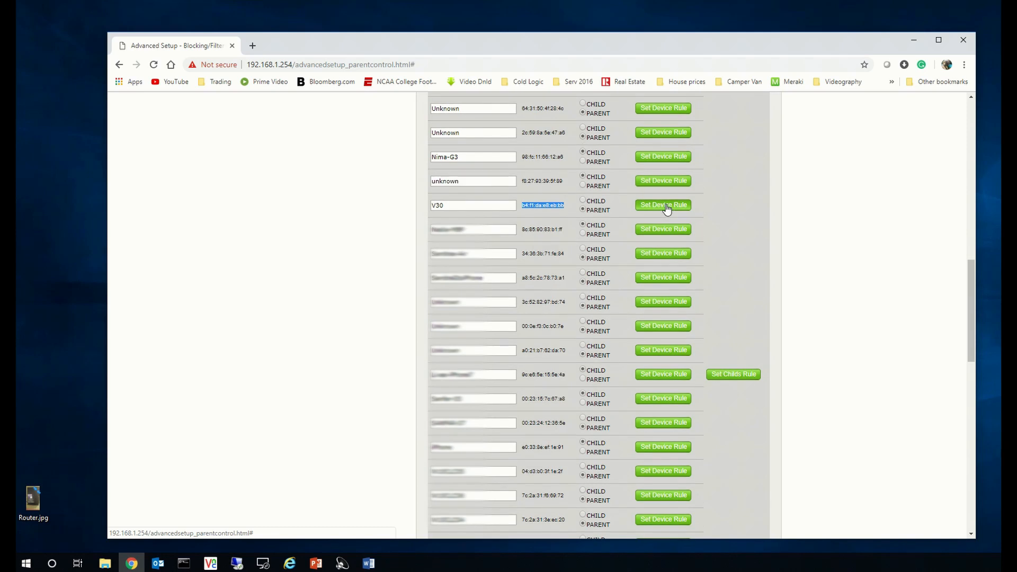
drag(973, 268, 971, 421)
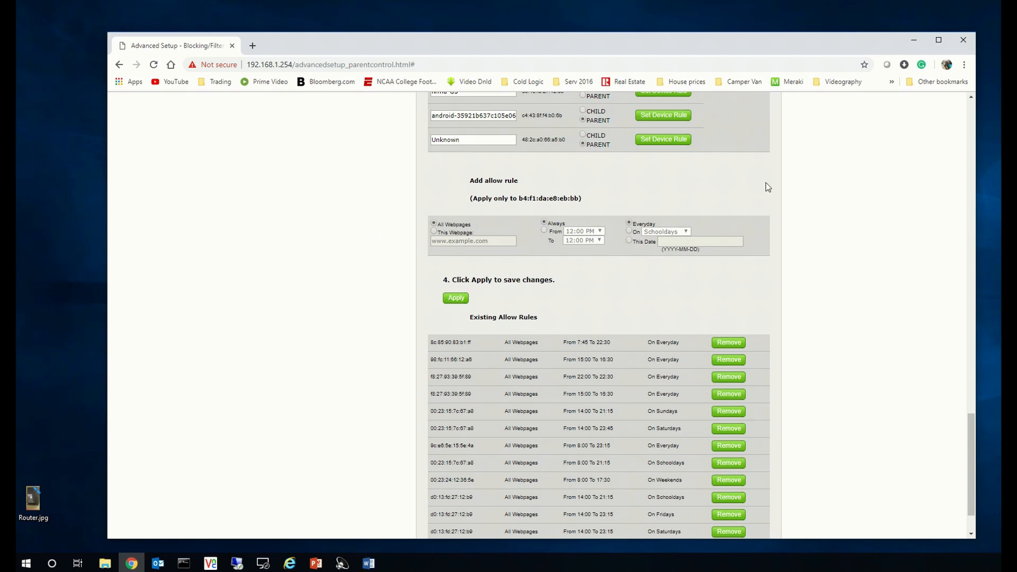
drag(512, 199, 580, 199)
scroll(498, 249, up, 20)
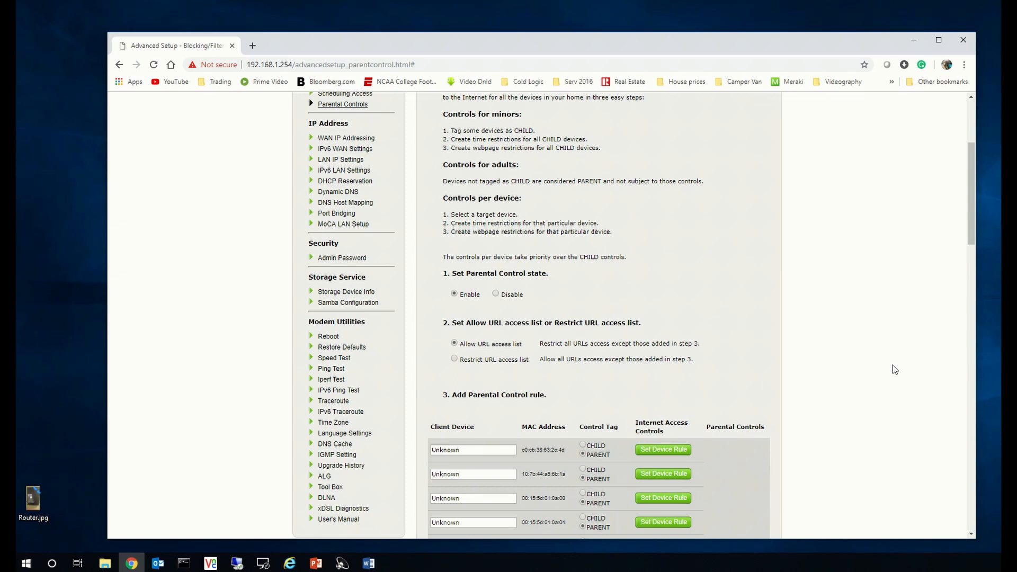
drag(971, 234, 977, 345)
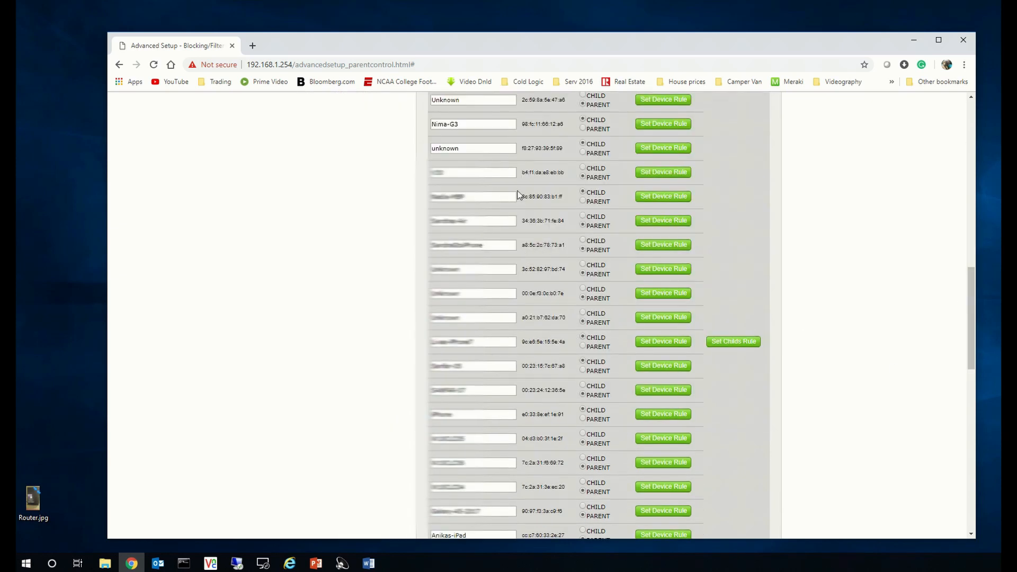
click(544, 173)
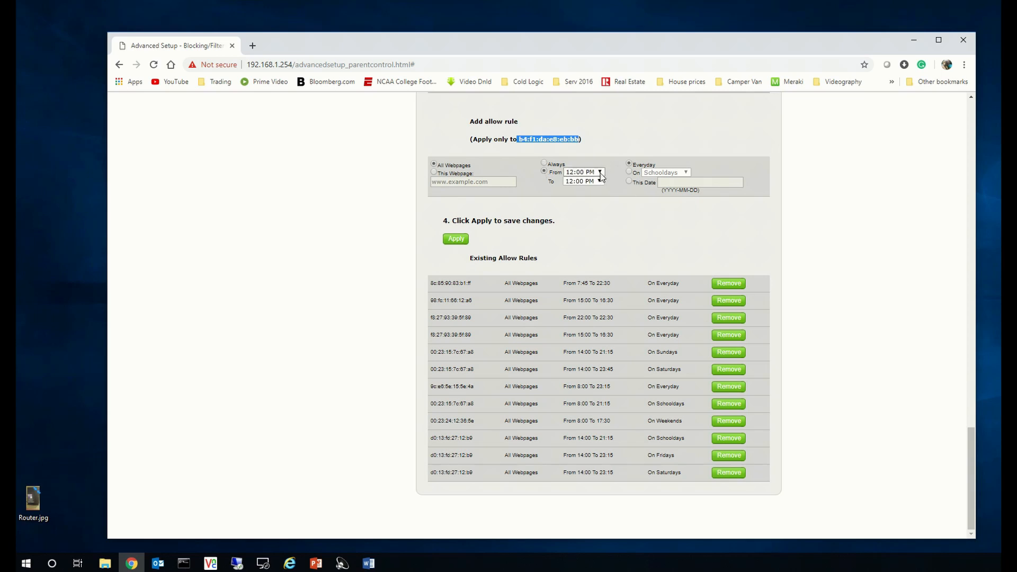
Step: Add an allow rule for all webpages from 10:00 AM to 11:00 AM on Tuesdays and apply it
click(600, 174)
click(580, 266)
click(602, 181)
click(581, 305)
click(629, 172)
click(683, 173)
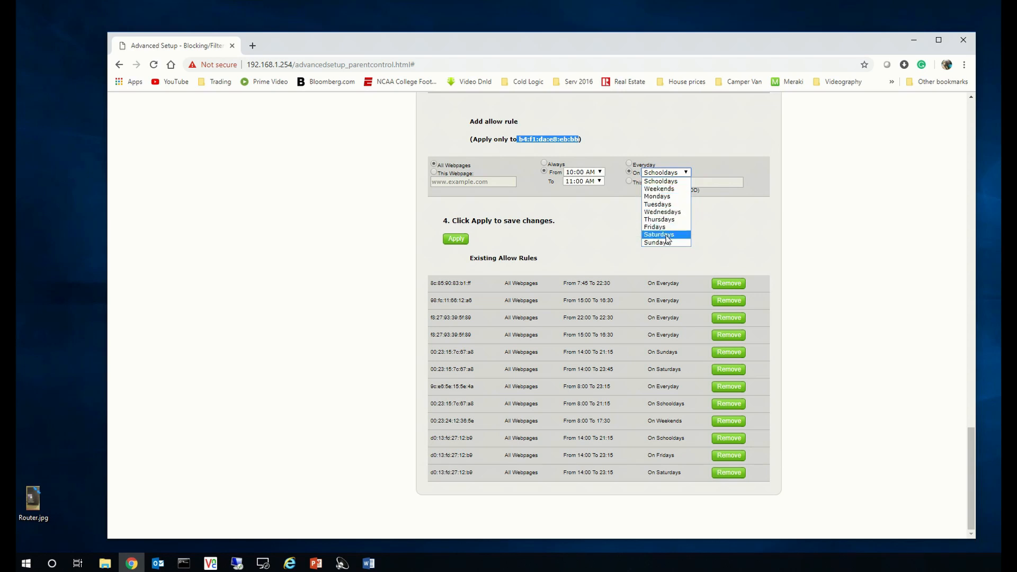
click(659, 204)
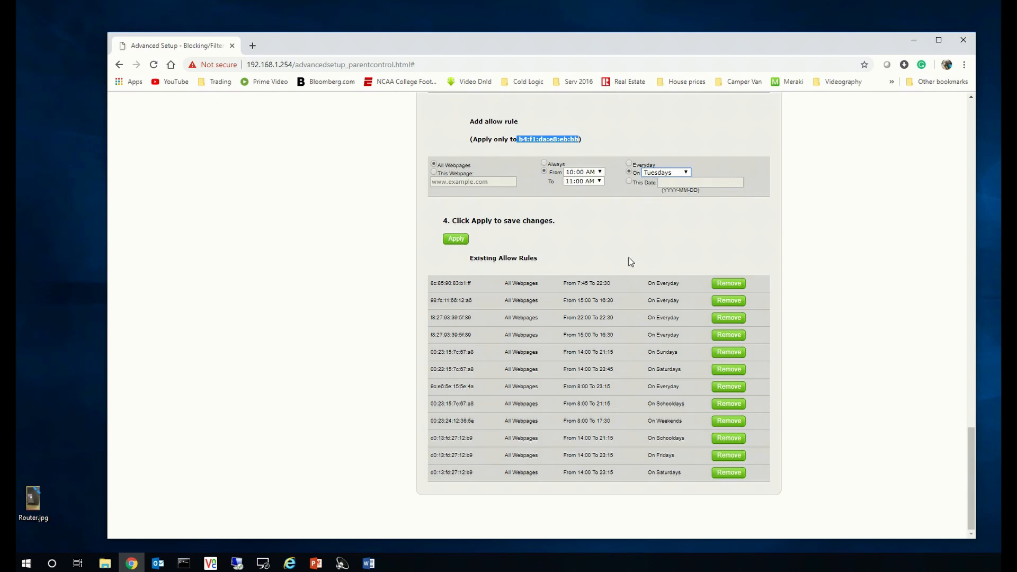
click(456, 239)
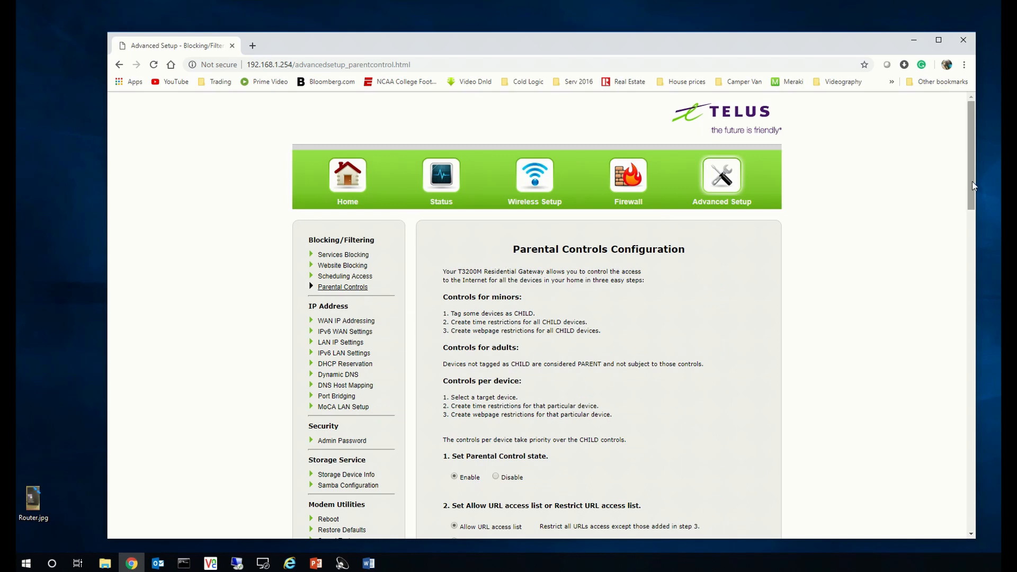
Step: Remove the new Tuesday 10:00 to 11:00 allow rule from the existing allow rules list
drag(974, 187, 989, 512)
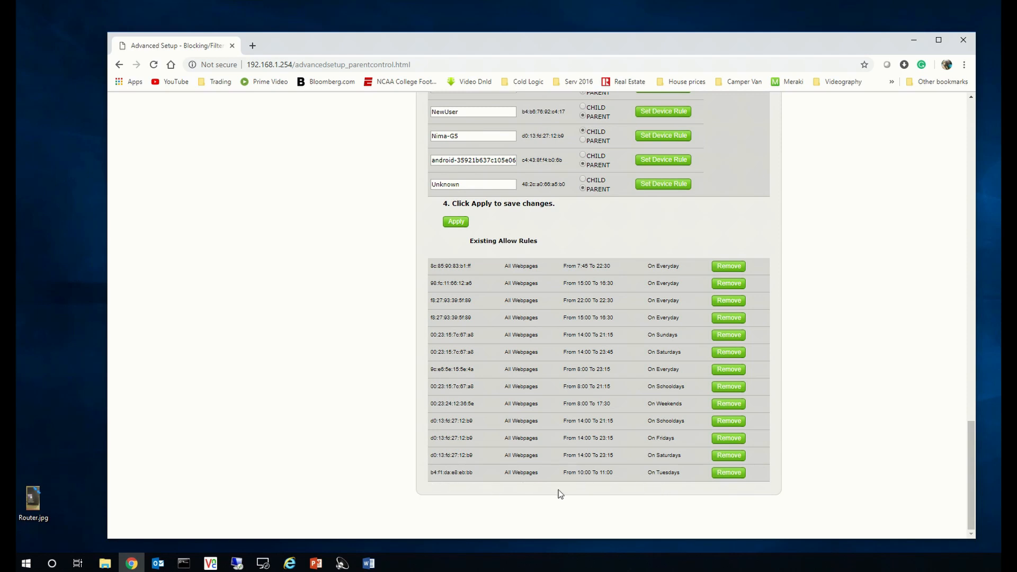
click(728, 476)
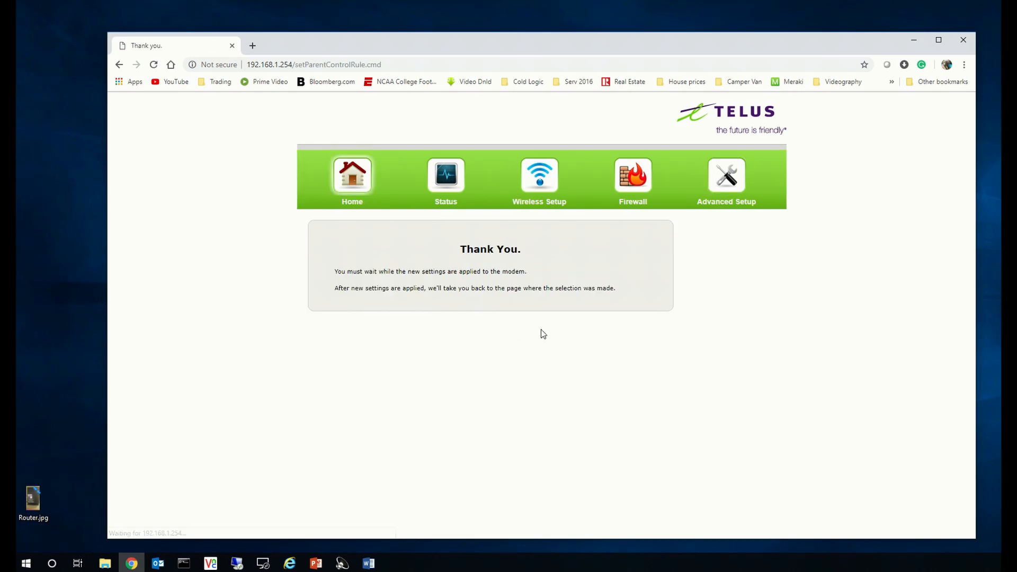
scroll(570, 332, down, 9)
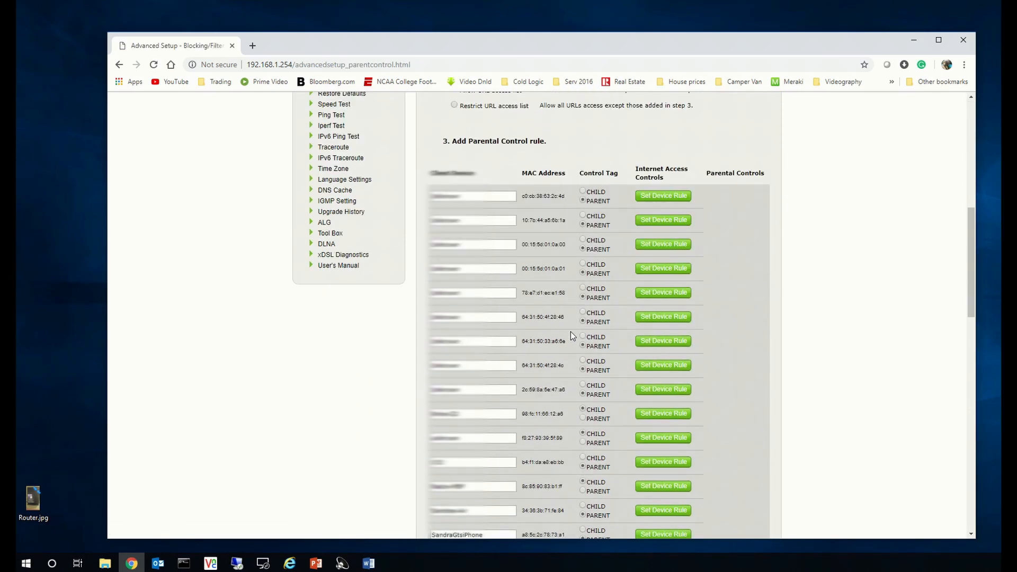
scroll(570, 331, down, 1)
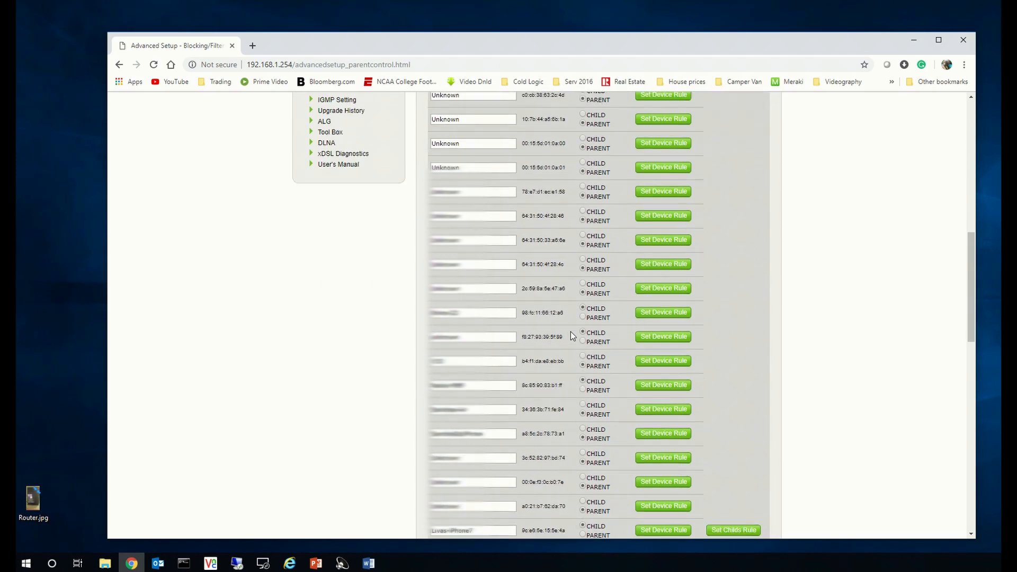